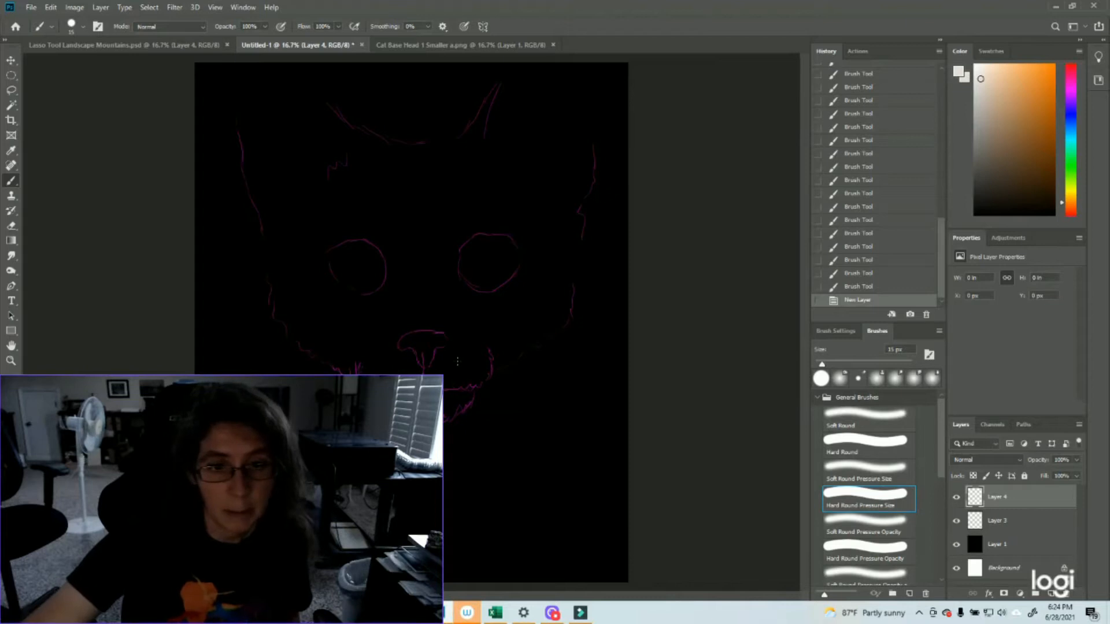
Paint a fan of thin light-grey whiskers across the cat's right cheek on Layer 4 with the 15 px Hard Round Pressure Size brush.
left_click_drag(463, 365, 531, 466)
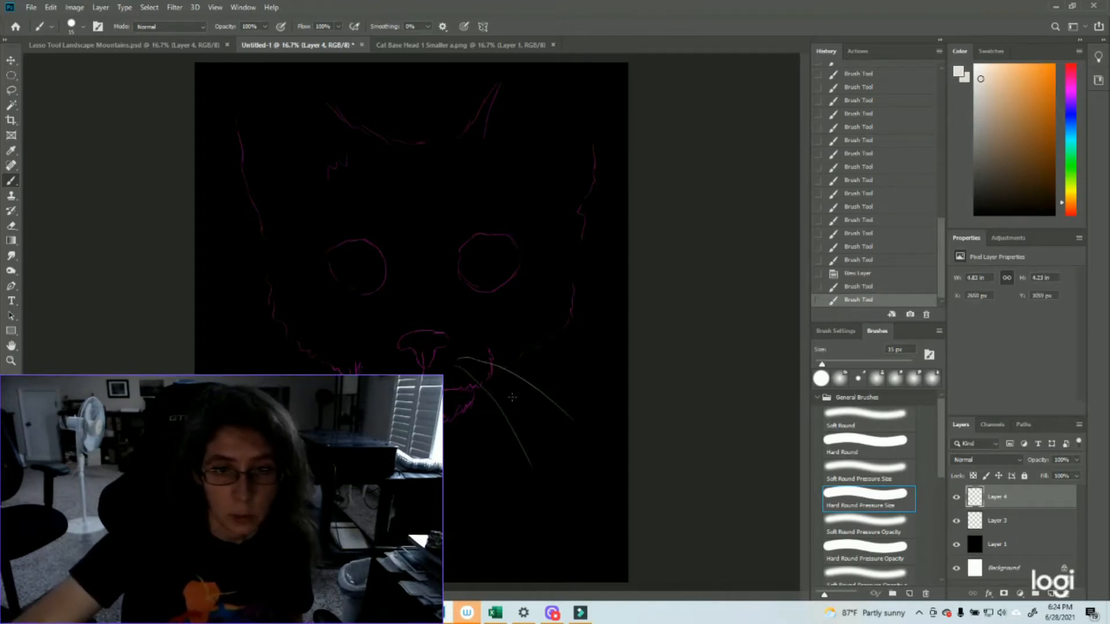
left_click_drag(470, 363, 556, 448)
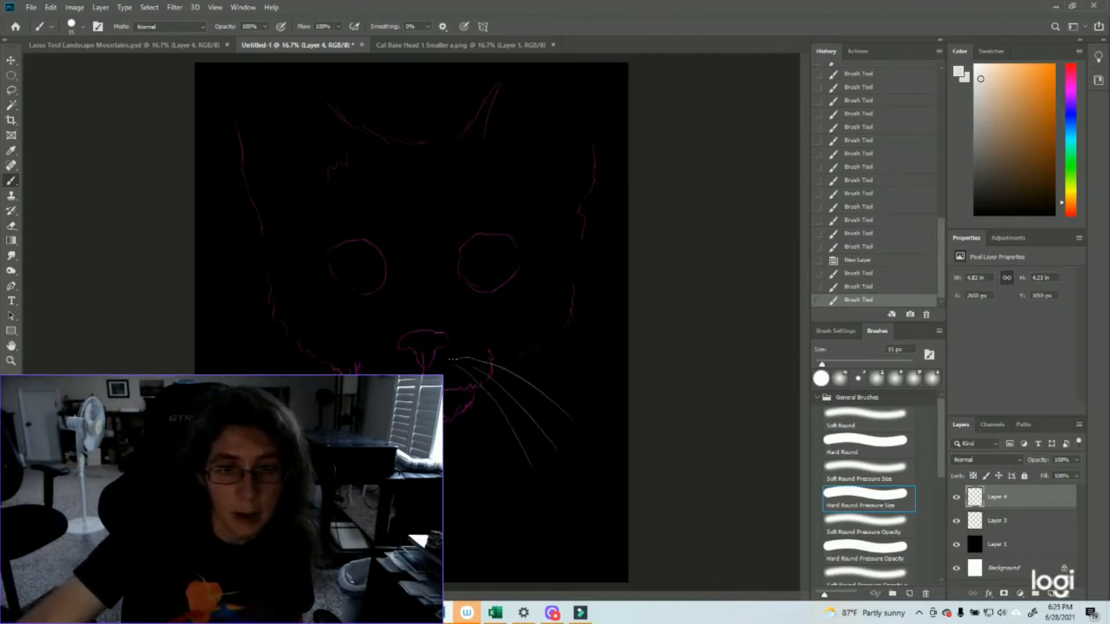
left_click_drag(455, 354, 553, 365)
left_click_drag(456, 351, 572, 341)
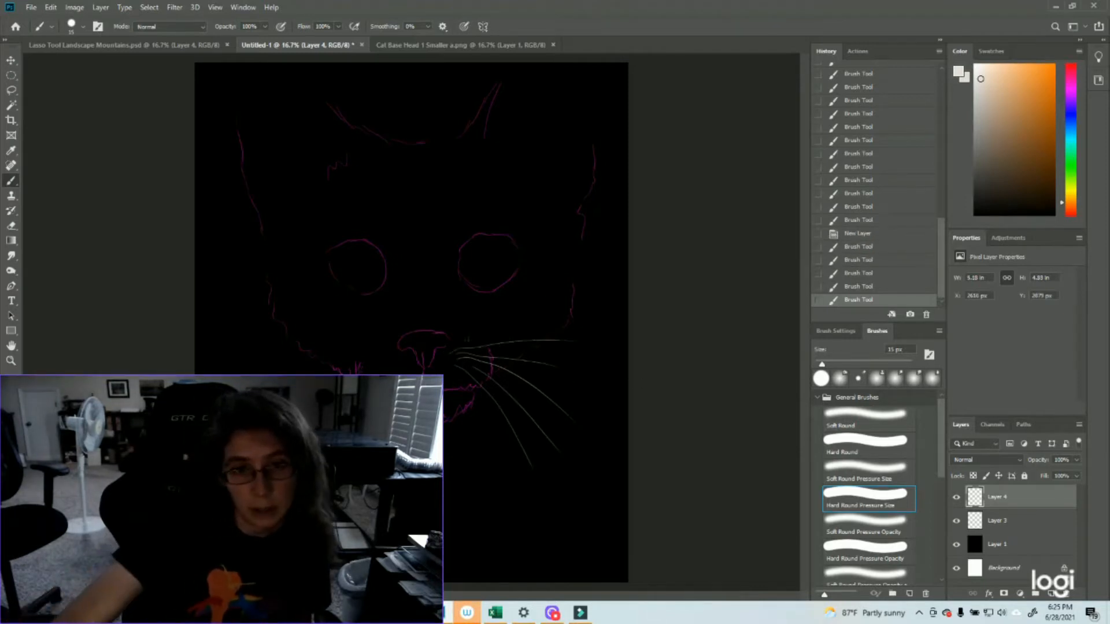
left_click_drag(466, 346, 553, 318)
left_click_drag(460, 358, 613, 361)
left_click_drag(460, 355, 595, 396)
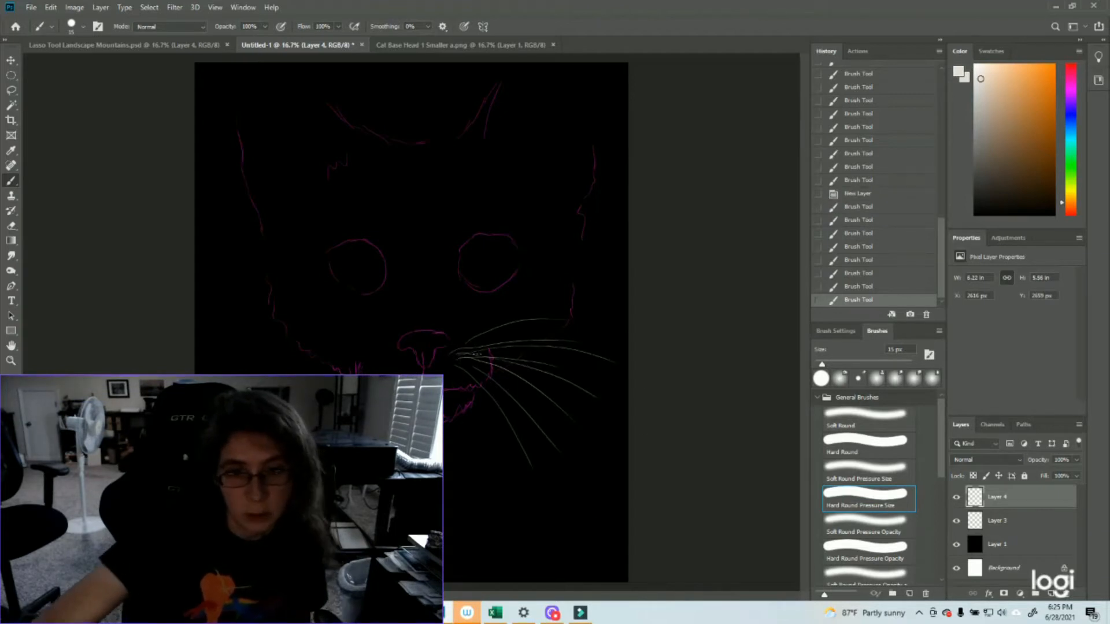
left_click_drag(452, 369, 469, 417)
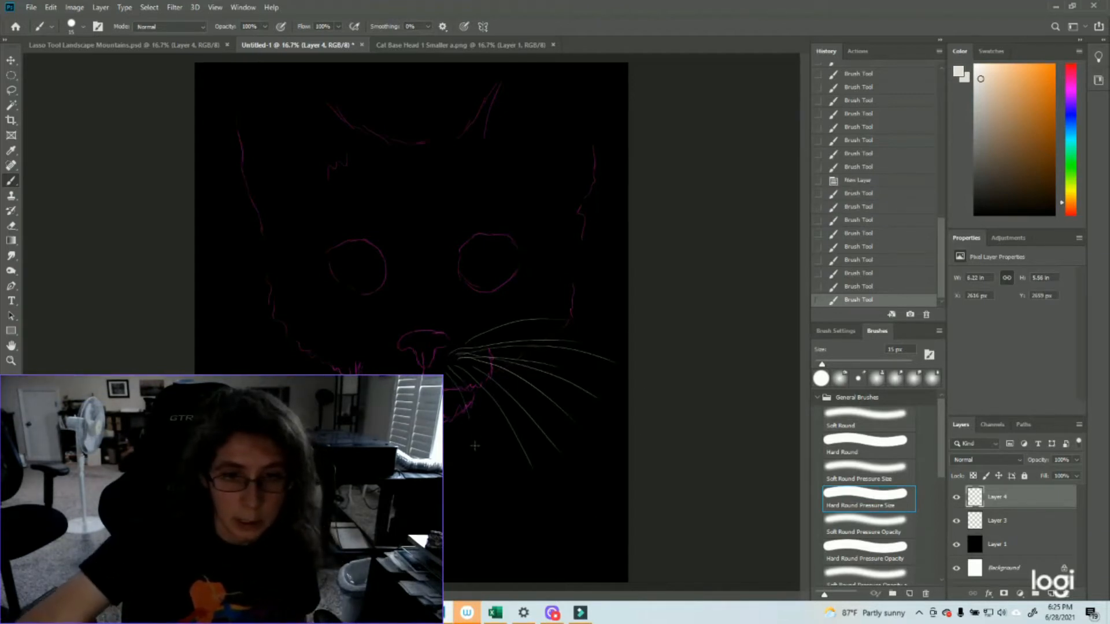
left_click_drag(452, 366, 494, 419)
mouse_move(479, 364)
left_mouse_down()
mouse_move(518, 387)
mouse_move(546, 435)
left_mouse_up()
left_click_drag(472, 352, 567, 355)
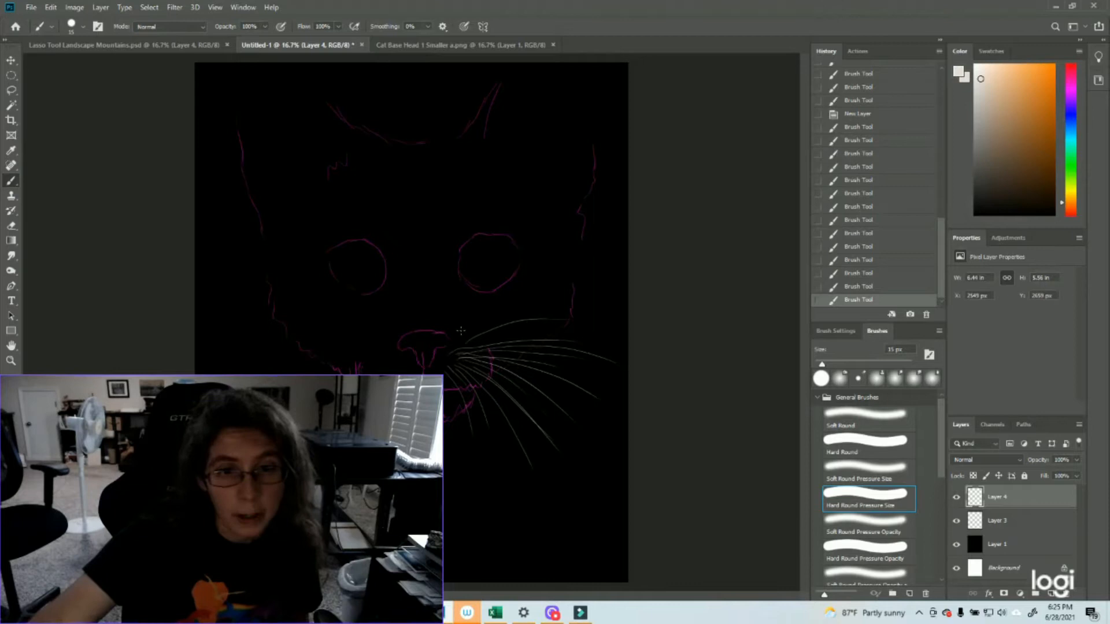
left_click_drag(458, 334, 587, 276)
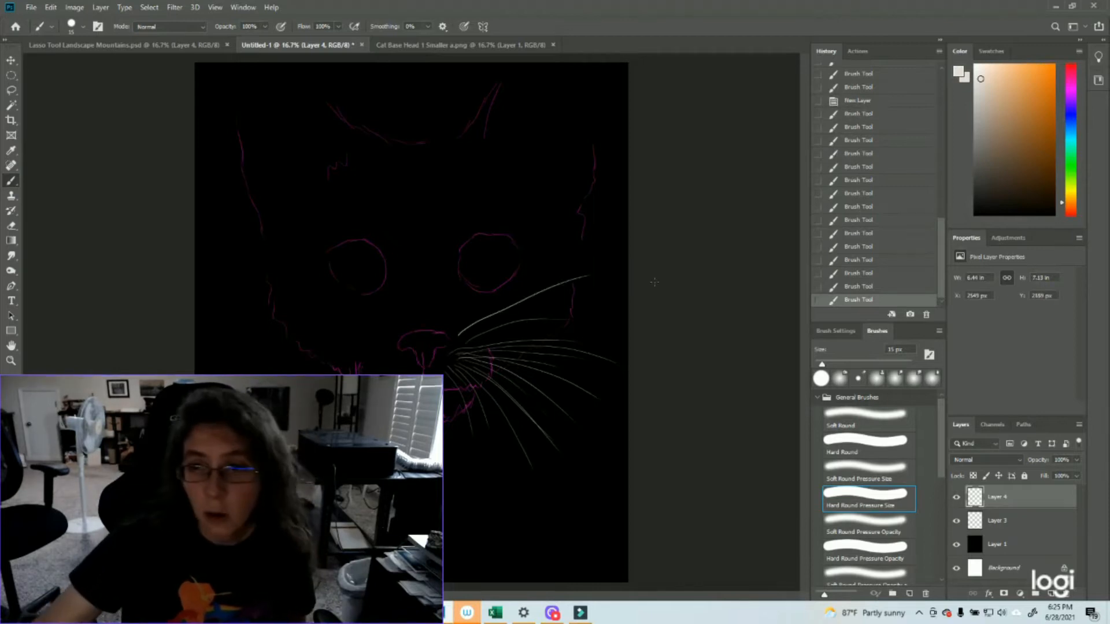
key("ctrl+z")
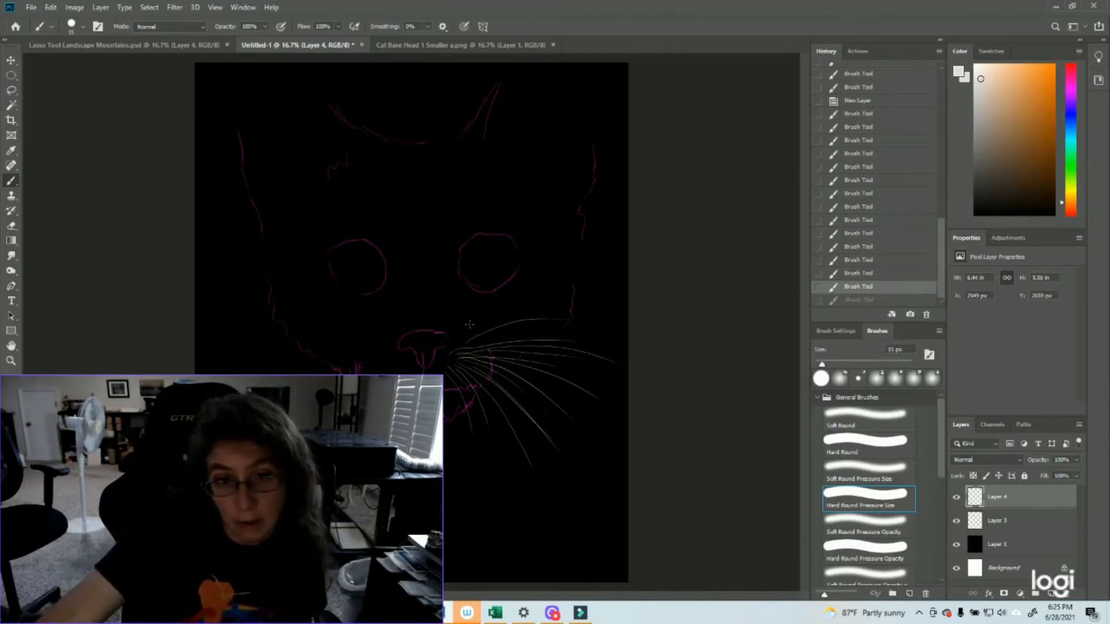
mouse_move(461, 334)
left_mouse_down()
mouse_move(523, 305)
mouse_move(598, 296)
left_mouse_up()
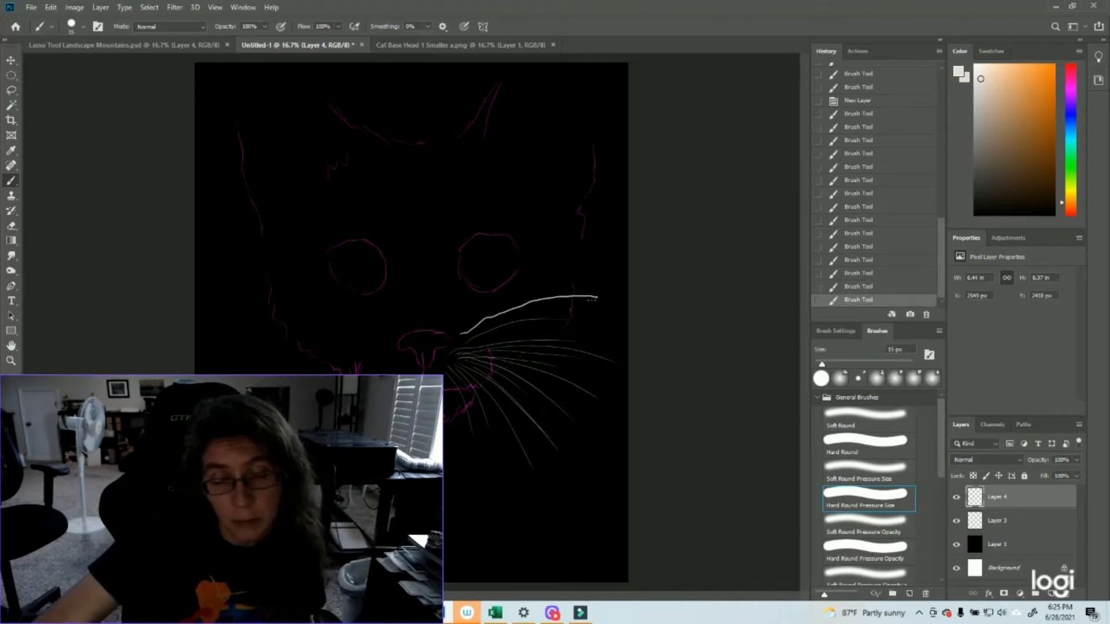
left_click(871, 287)
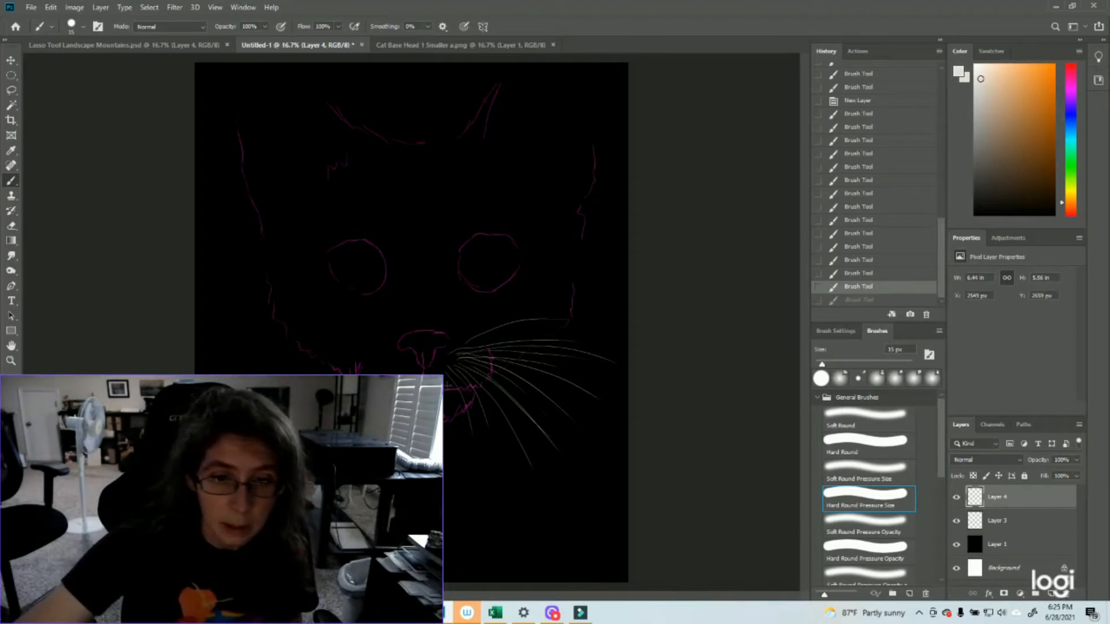
key("ctrl+shift+z")
Add a short whisker near the right side of the mouth and paint a fan of thin curved whiskers across the left cheek.
mouse_move(449, 368)
left_mouse_down()
mouse_move(447, 431)
mouse_move(433, 429)
mouse_move(462, 438)
left_mouse_up()
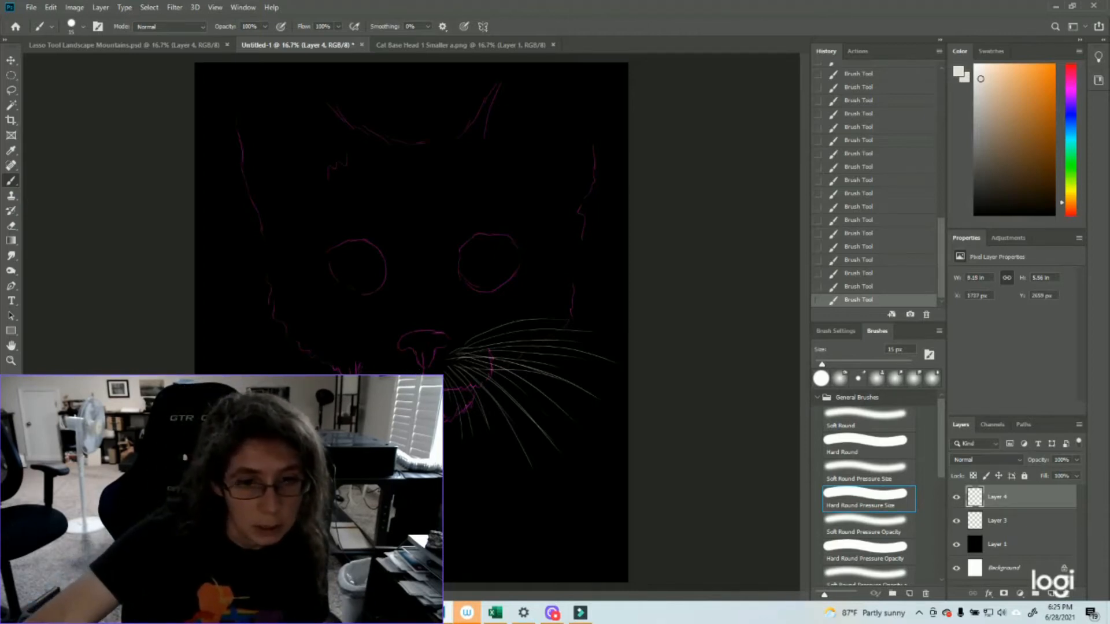
left_click_drag(403, 364, 310, 394)
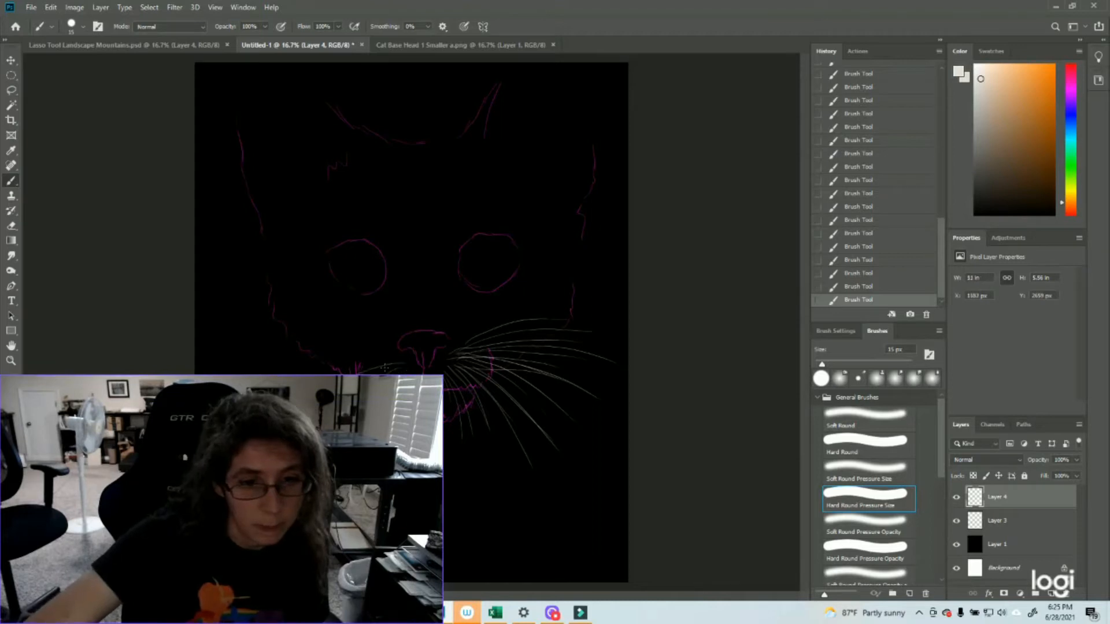
left_click_drag(397, 355, 283, 348)
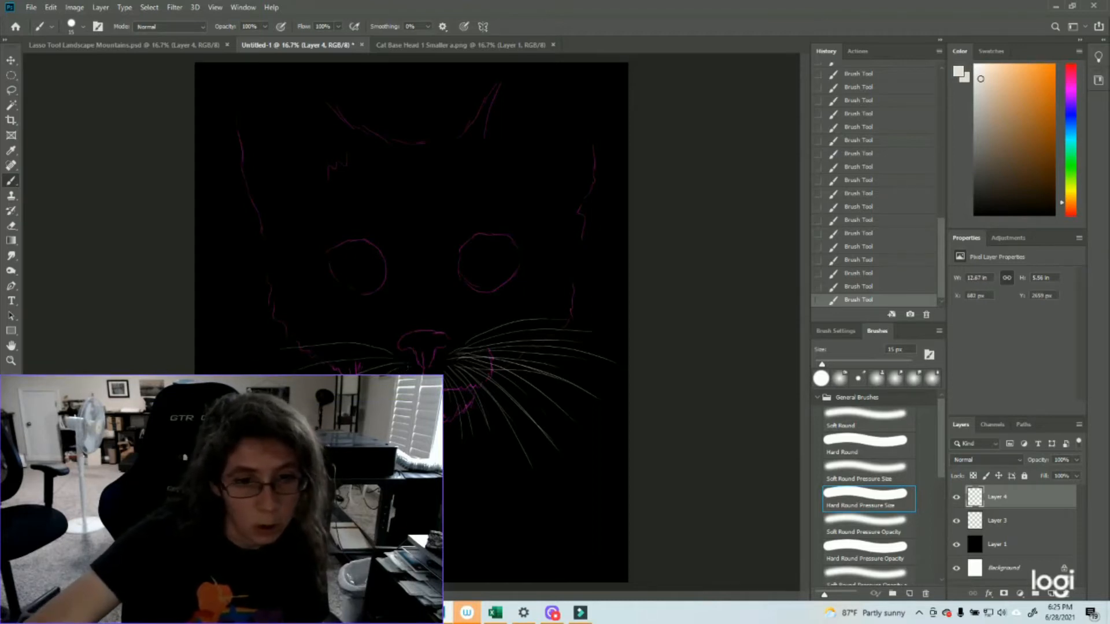
left_click_drag(407, 359, 333, 373)
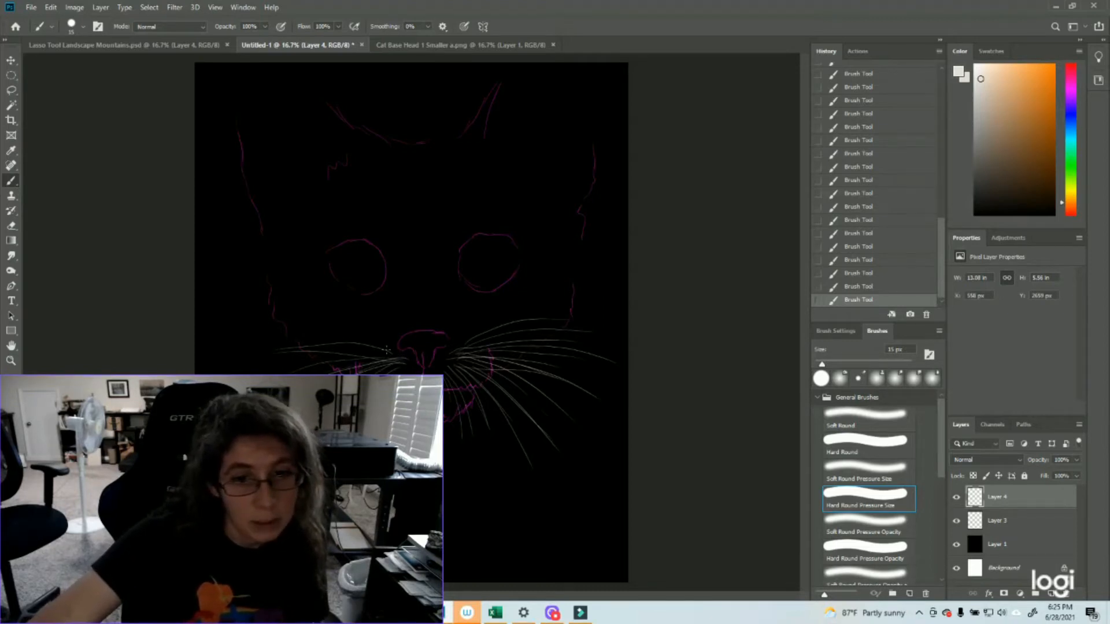
left_click_drag(376, 344, 275, 346)
left_click_drag(398, 350, 292, 330)
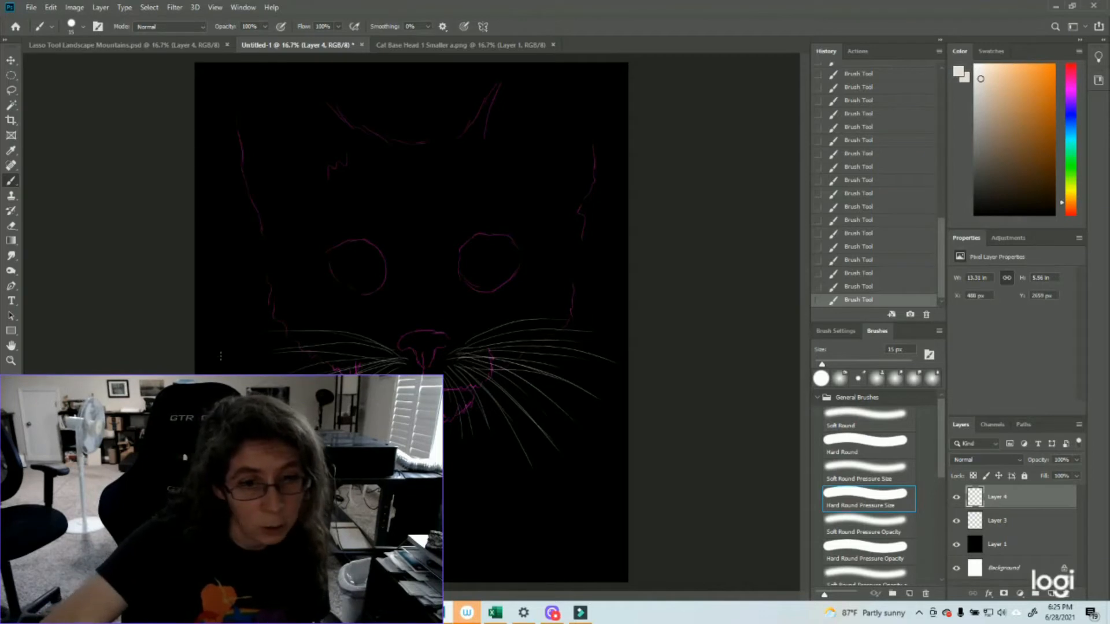
left_click_drag(389, 351, 349, 313)
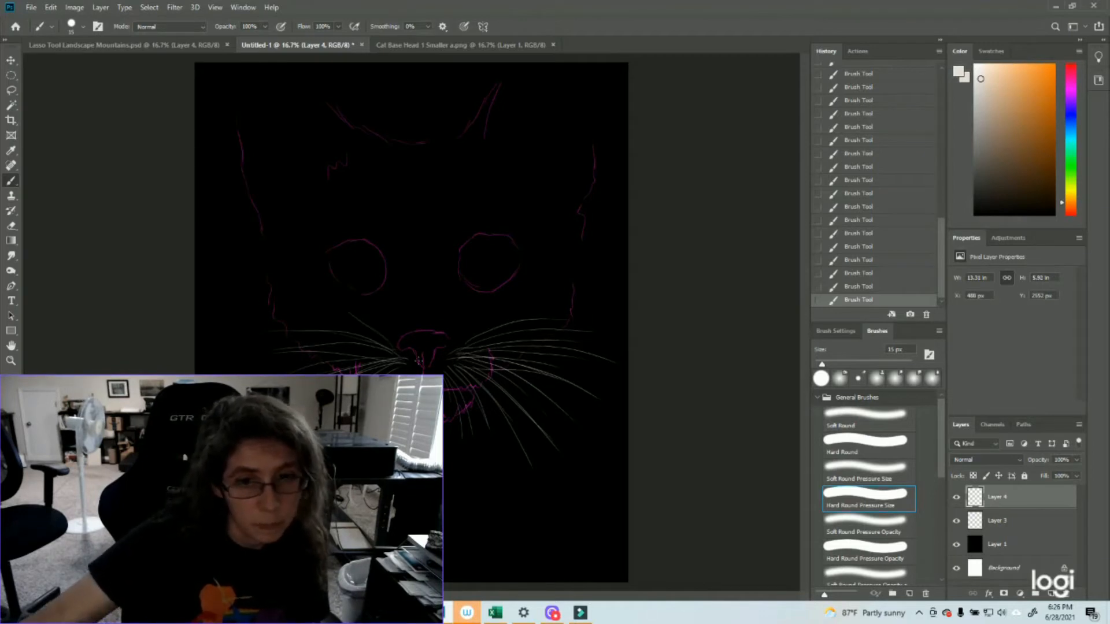
left_click(854, 289)
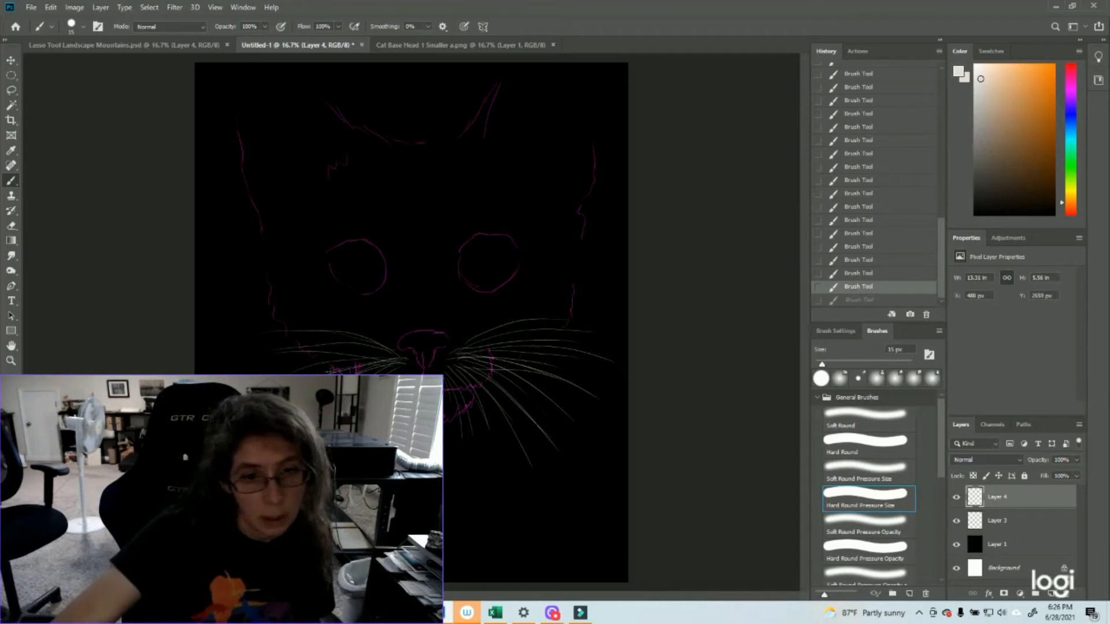
left_click_drag(403, 360, 223, 393)
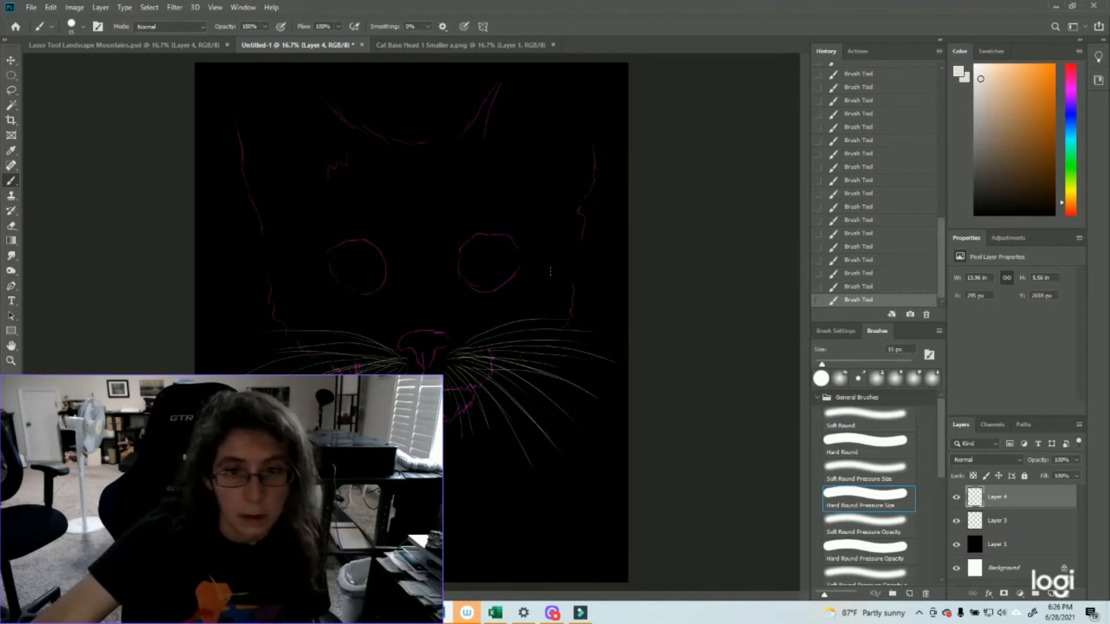
Paint two thin, nearly vertical brow whiskers above each of the cat's eyes.
left_click_drag(477, 208, 465, 118)
left_click_drag(488, 196, 483, 120)
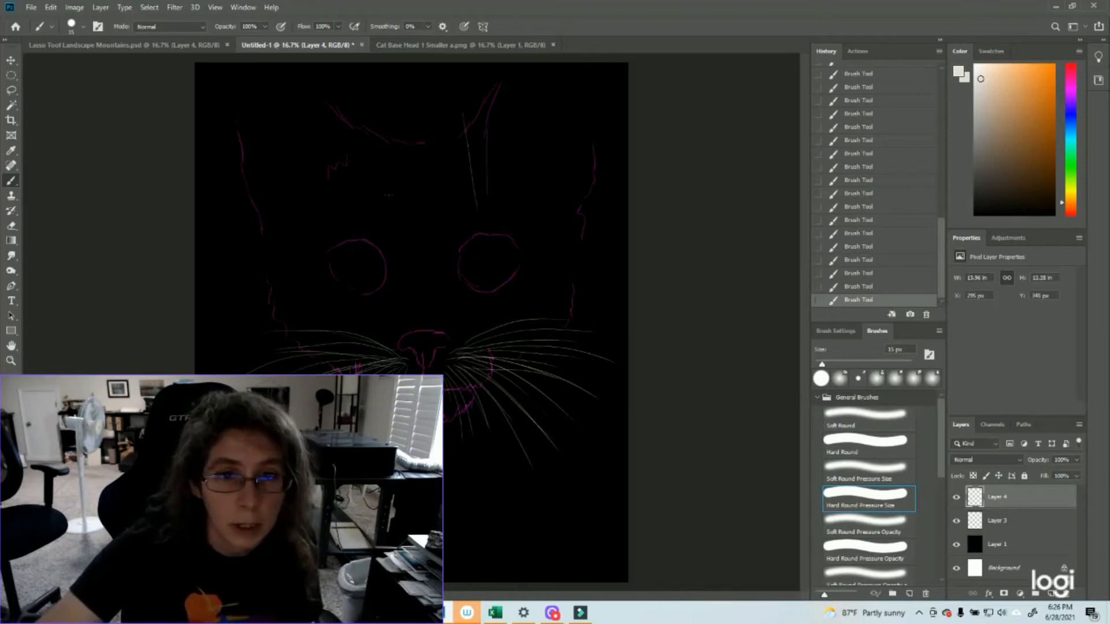
left_click_drag(370, 218, 378, 133)
left_click_drag(363, 218, 359, 153)
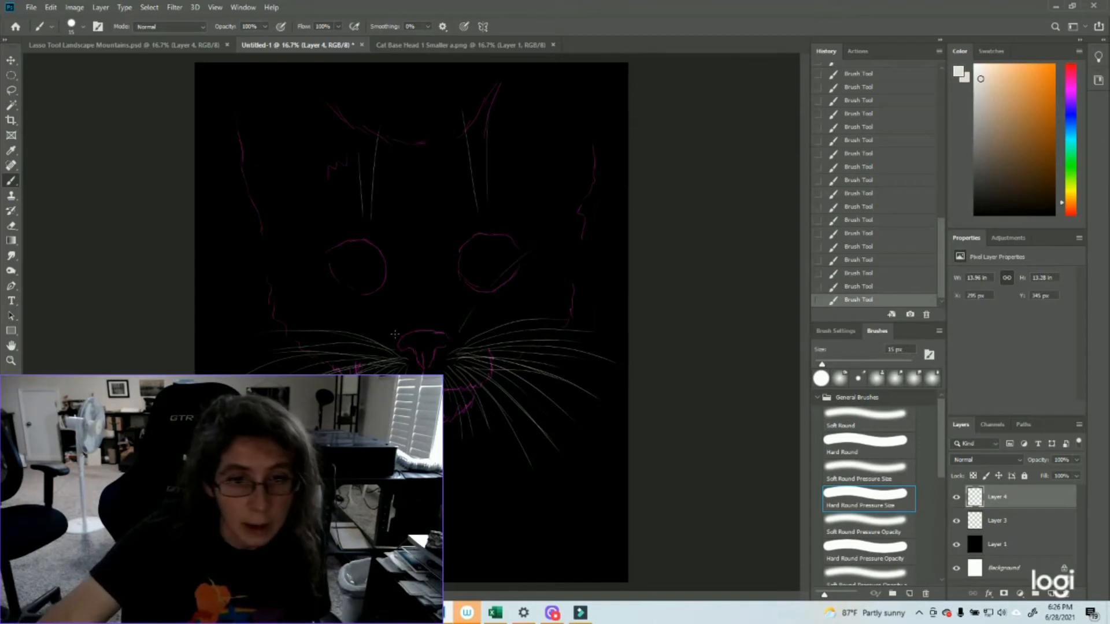
left_click_drag(394, 332, 296, 263)
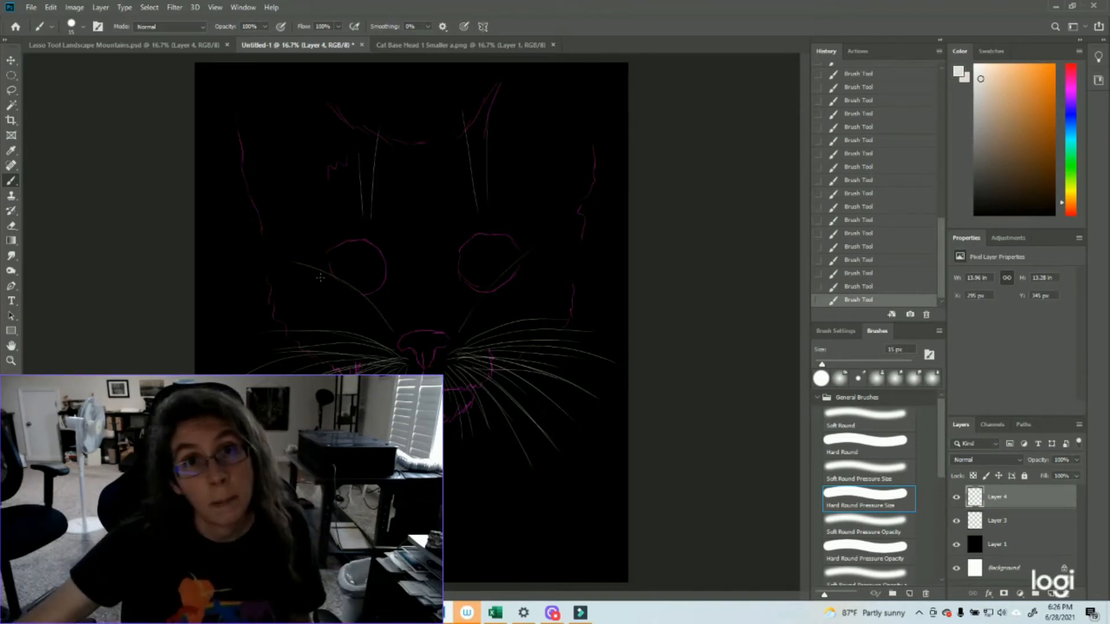
left_click(863, 287)
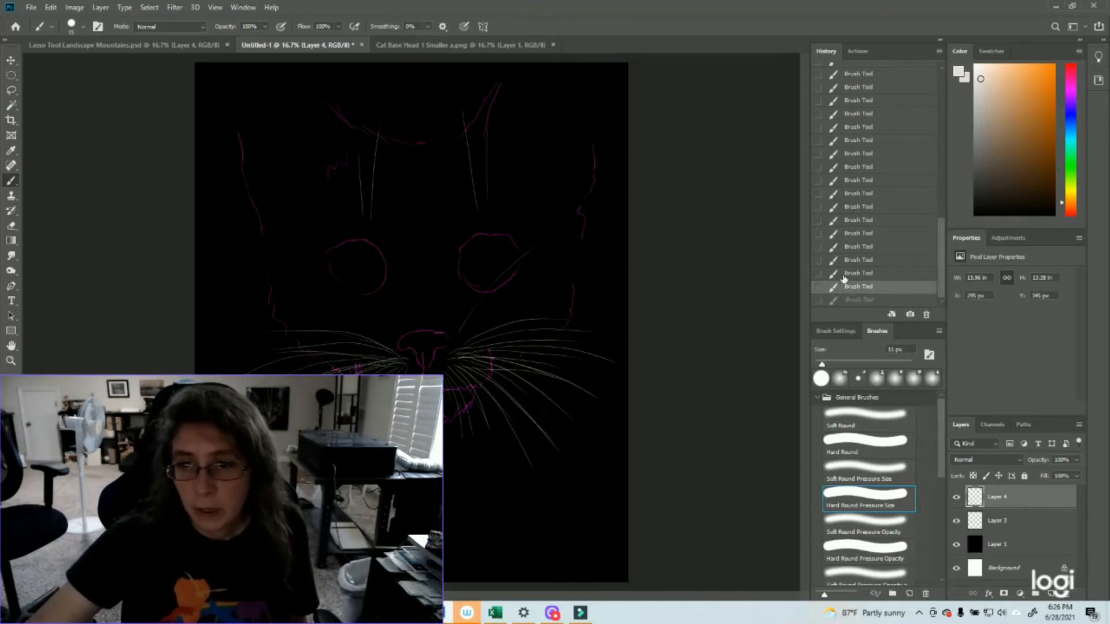
left_click(844, 279)
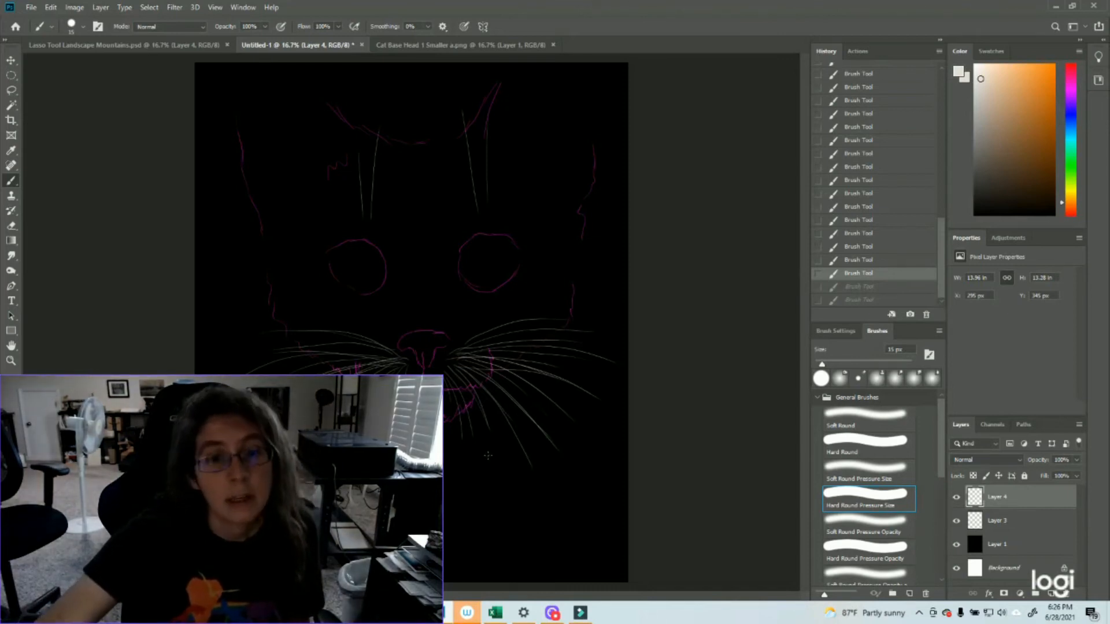
Hide and show Layer 3 to check the whiskers alone, and try a wavy whisker on the right cheek before undoing it.
left_click(956, 521)
left_click(956, 522)
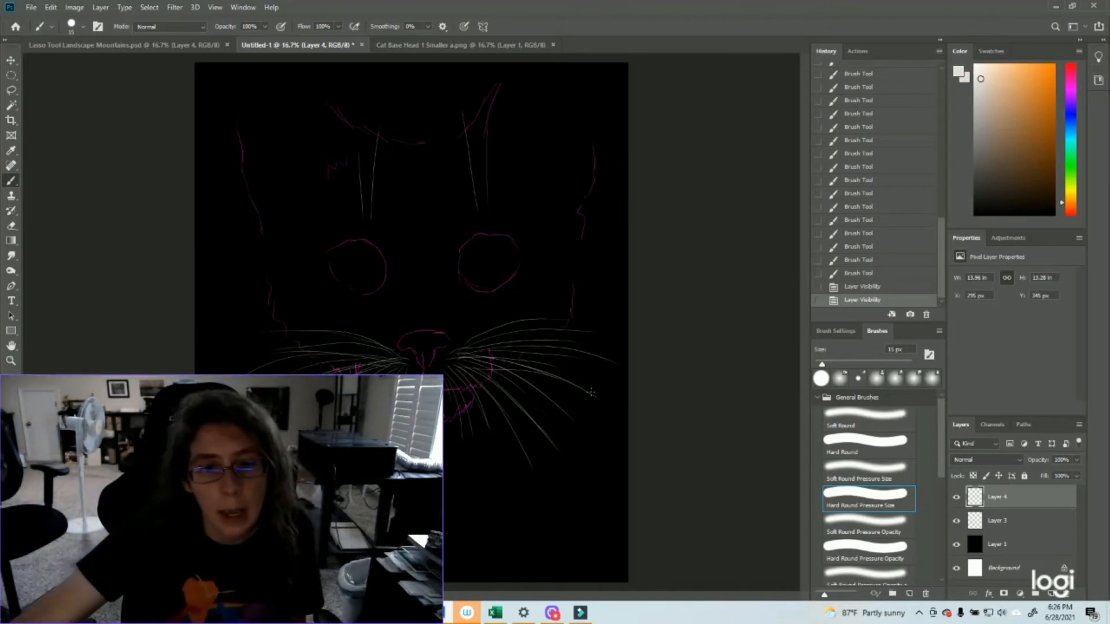
left_click_drag(485, 352, 581, 419)
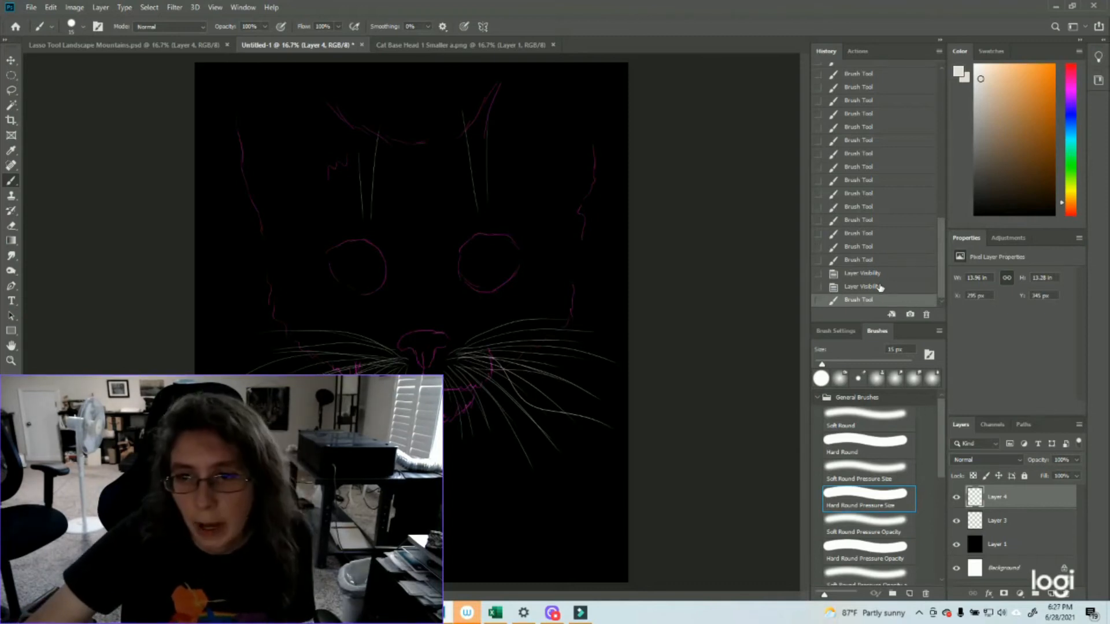
key("ctrl+z")
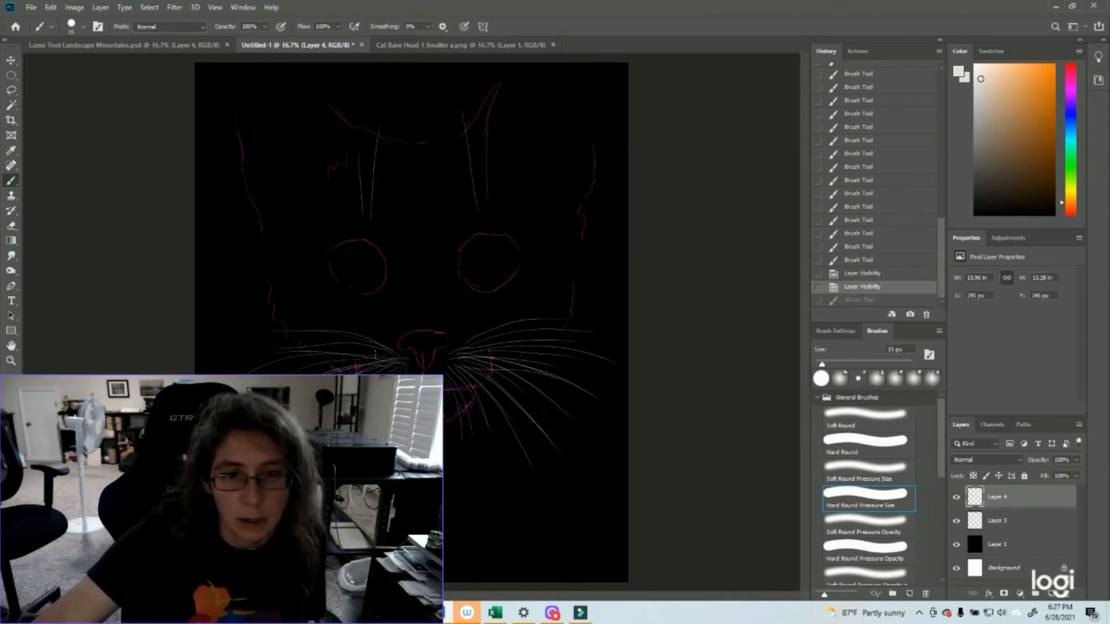
Fill out the whiskers with more long curved strokes sweeping outward and downward on both the left and right cheeks.
left_click_drag(403, 359, 296, 348)
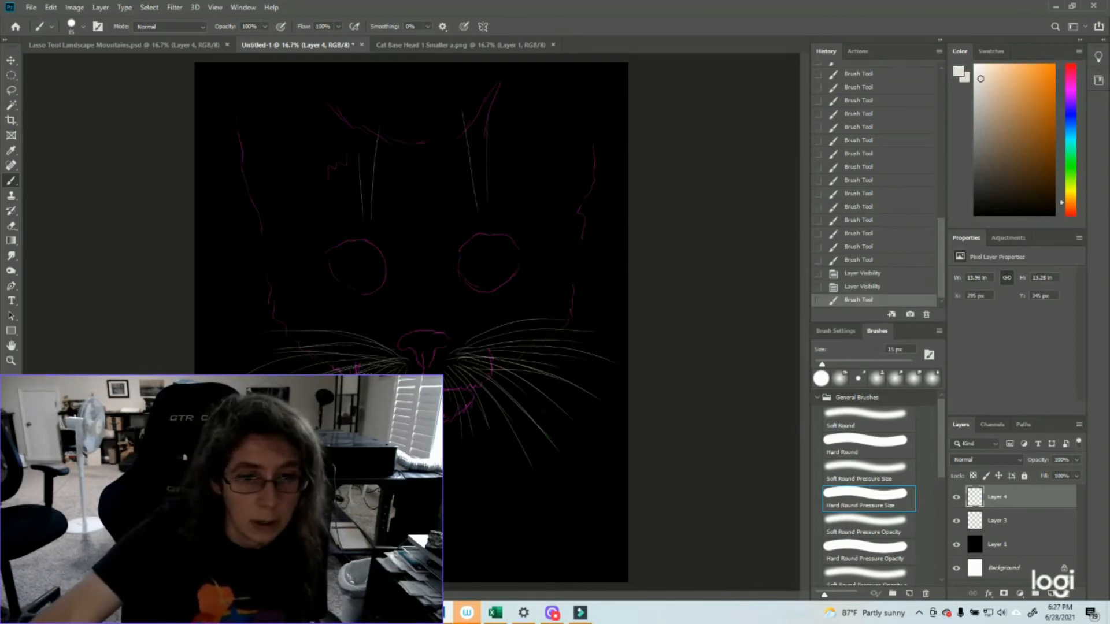
left_click_drag(406, 365, 200, 400)
left_click_drag(407, 370, 243, 428)
left_click_drag(408, 373, 277, 457)
left_click_drag(465, 363, 590, 483)
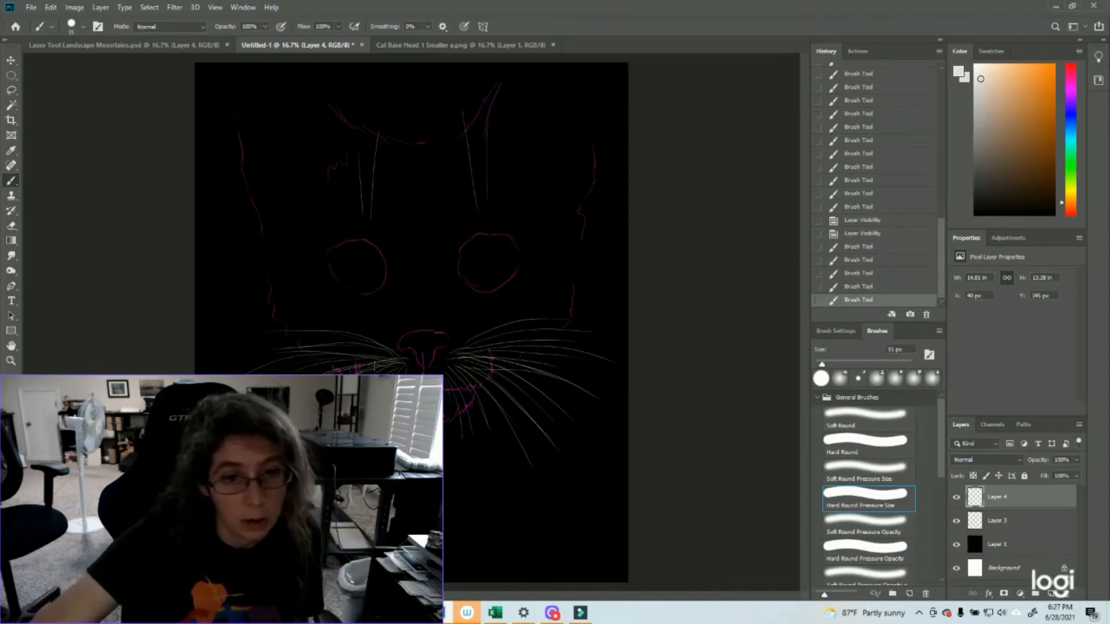
mouse_move(404, 370)
left_mouse_down()
mouse_move(301, 457)
mouse_move(370, 387)
mouse_move(312, 463)
left_mouse_up()
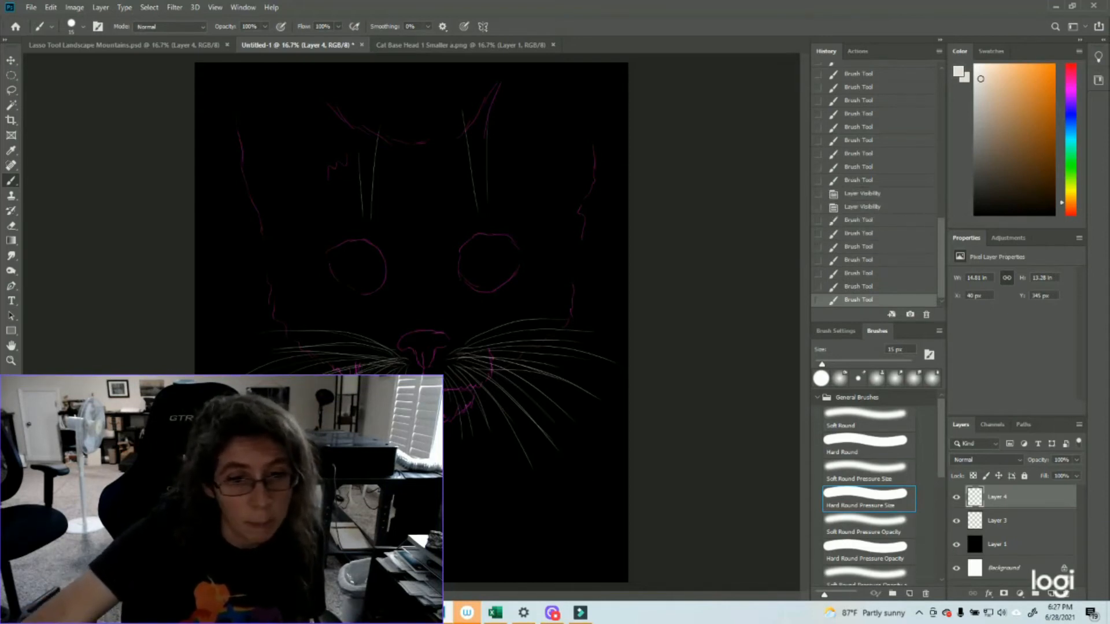
left_click_drag(492, 349, 595, 376)
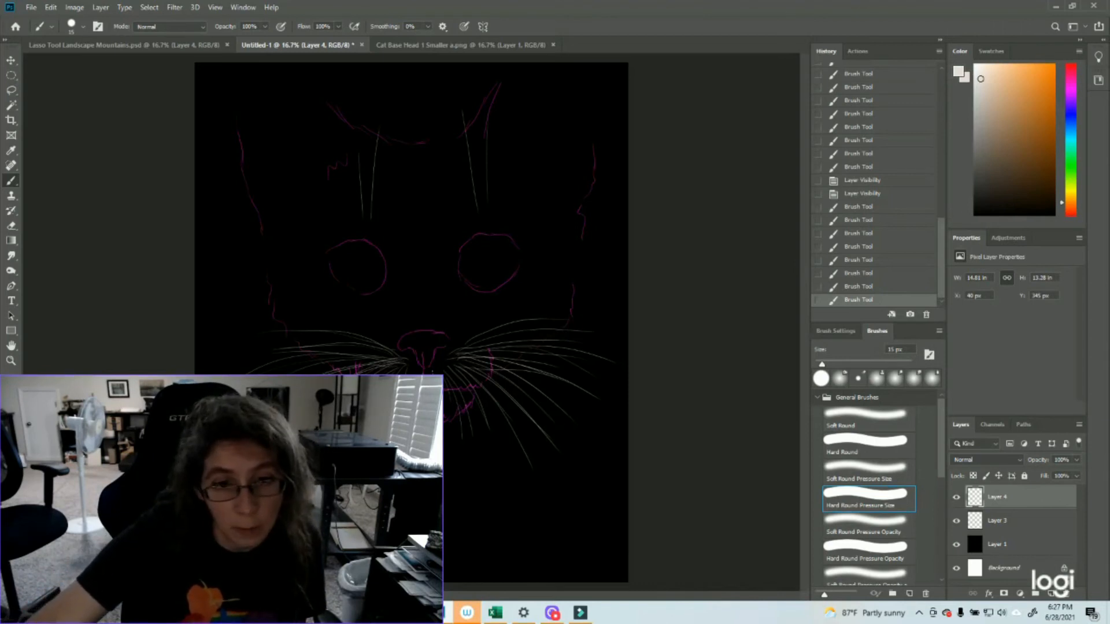
mouse_move(434, 373)
left_mouse_down()
mouse_move(462, 358)
mouse_move(477, 330)
left_mouse_up()
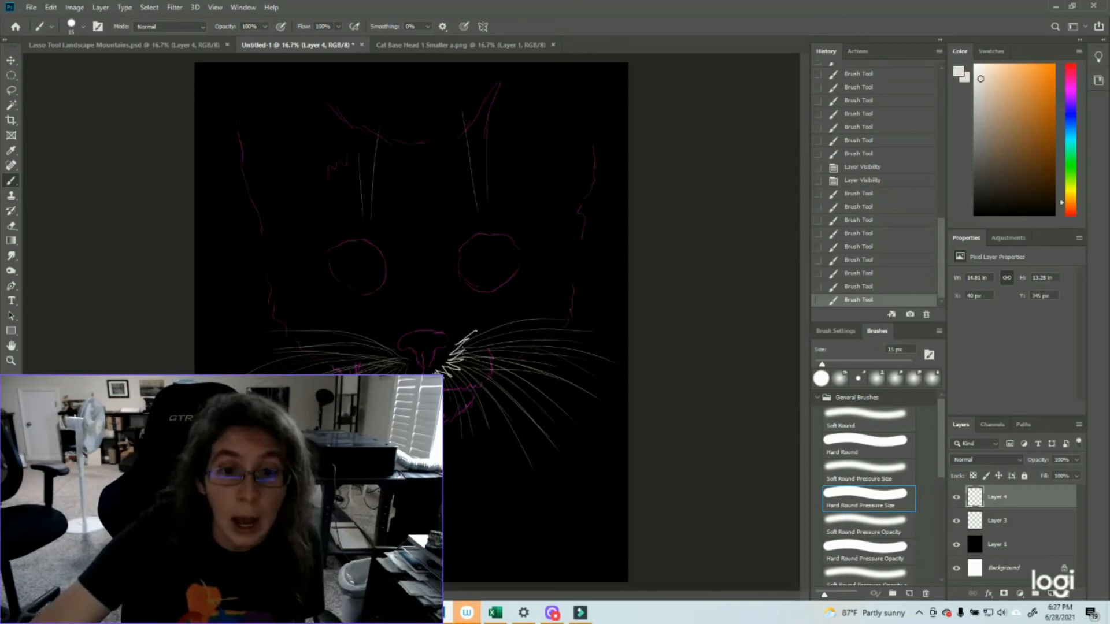
left_click_drag(417, 374, 389, 342)
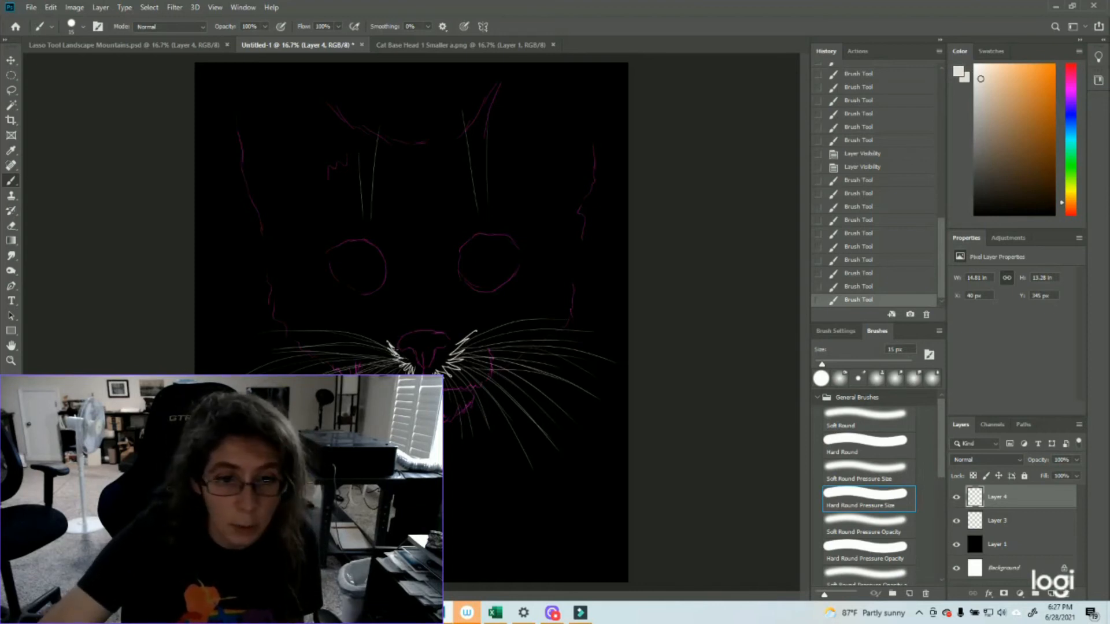
left_click_drag(393, 351, 360, 329)
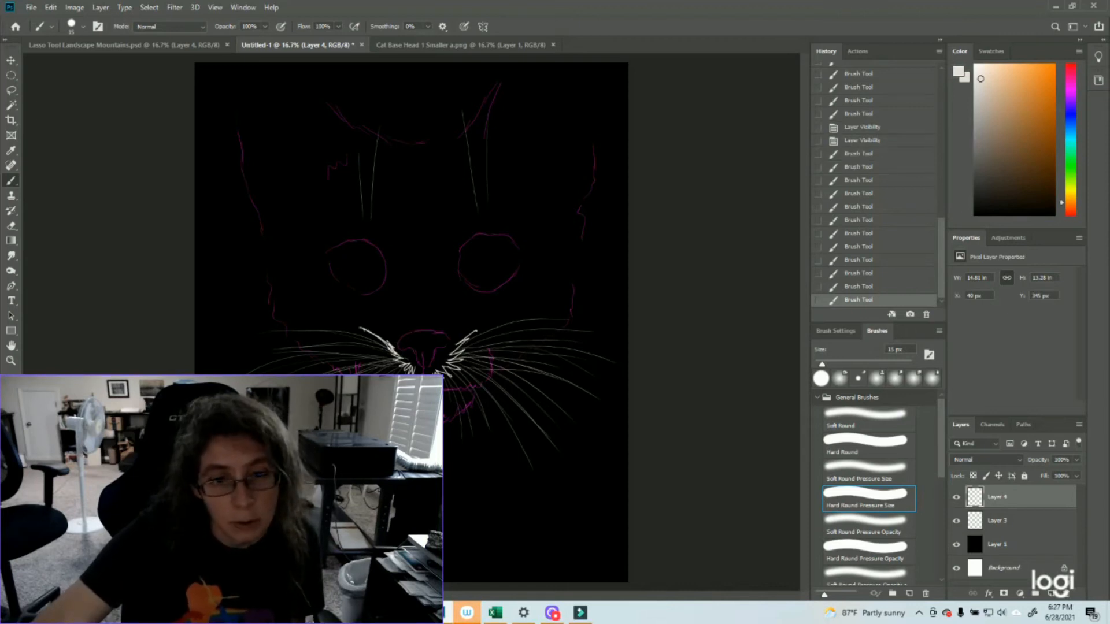
left_click(865, 286)
left_click(864, 274)
left_click(869, 248)
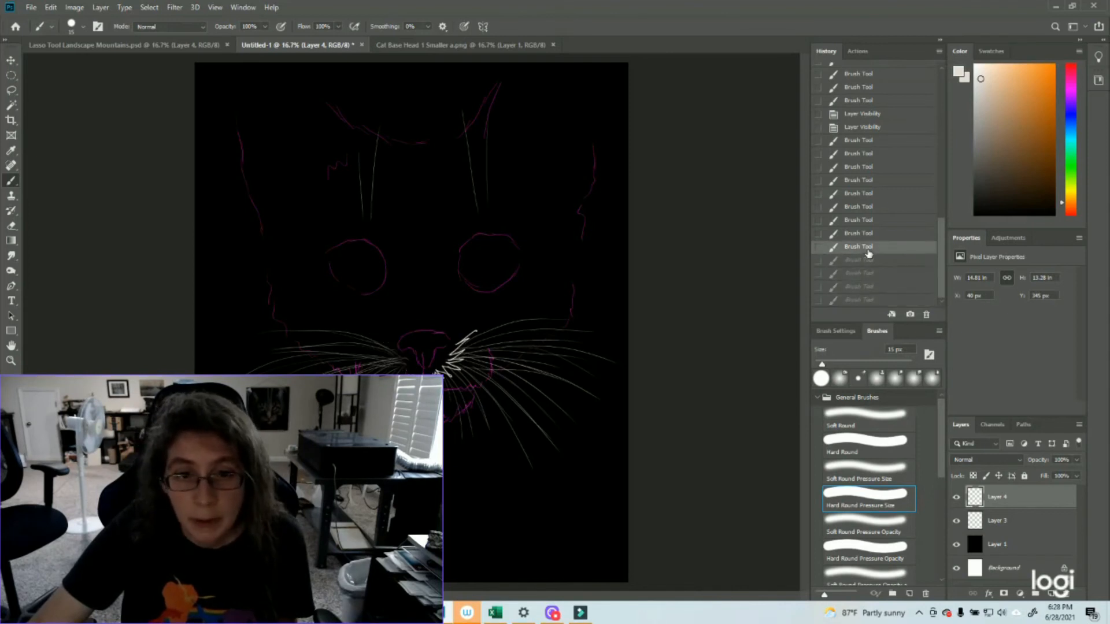
left_click(866, 234)
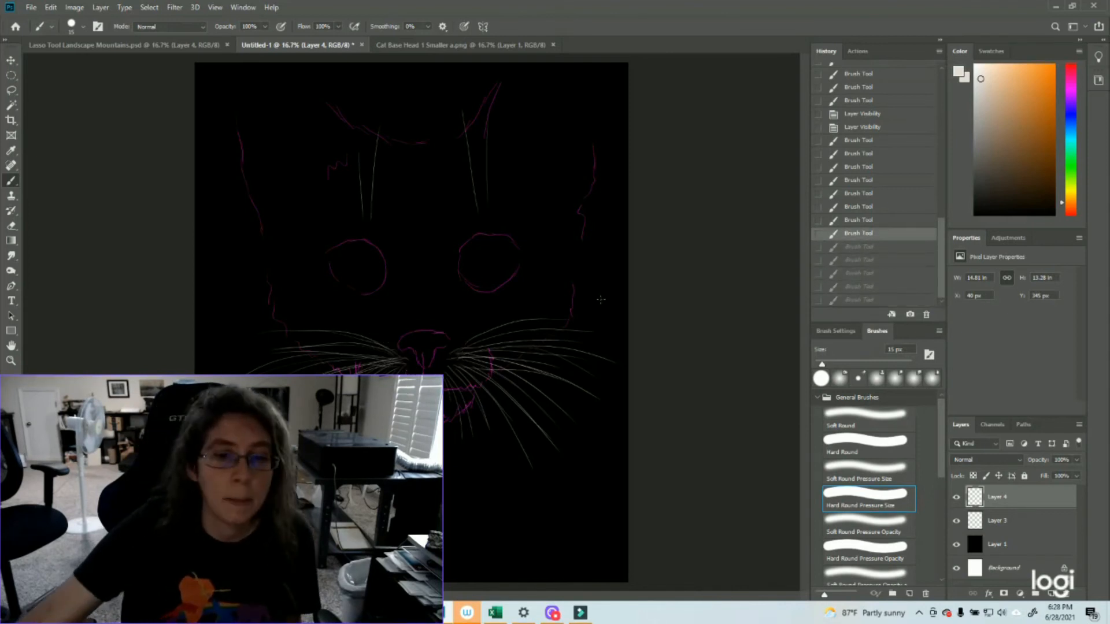